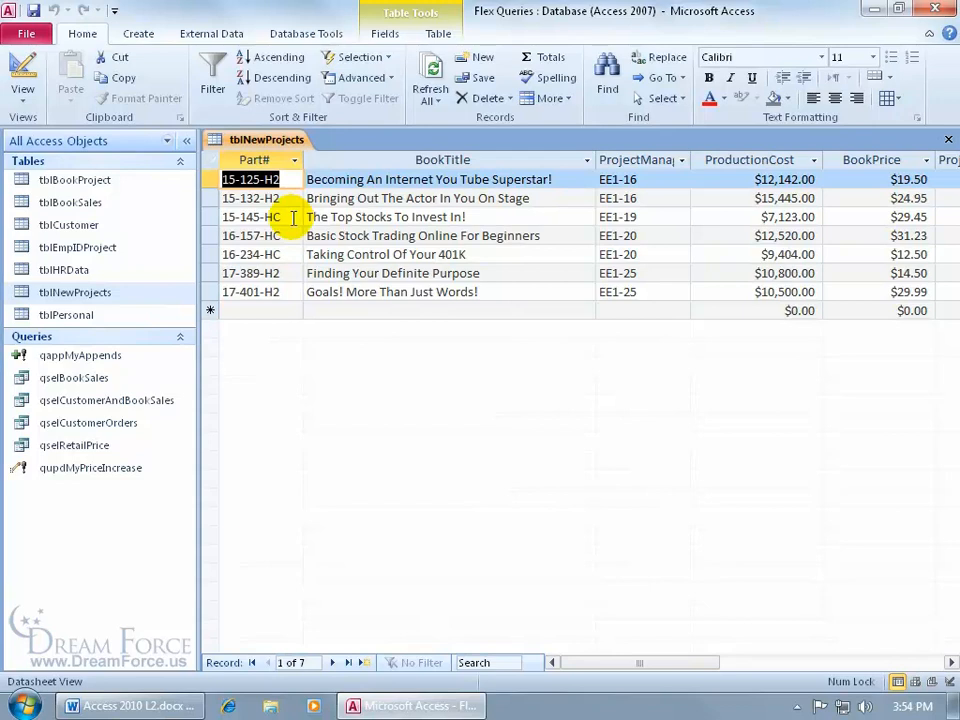
- Create a new query in Design view from the tblNewProjects table and enlarge its field list to show every field
left_click(138, 33)
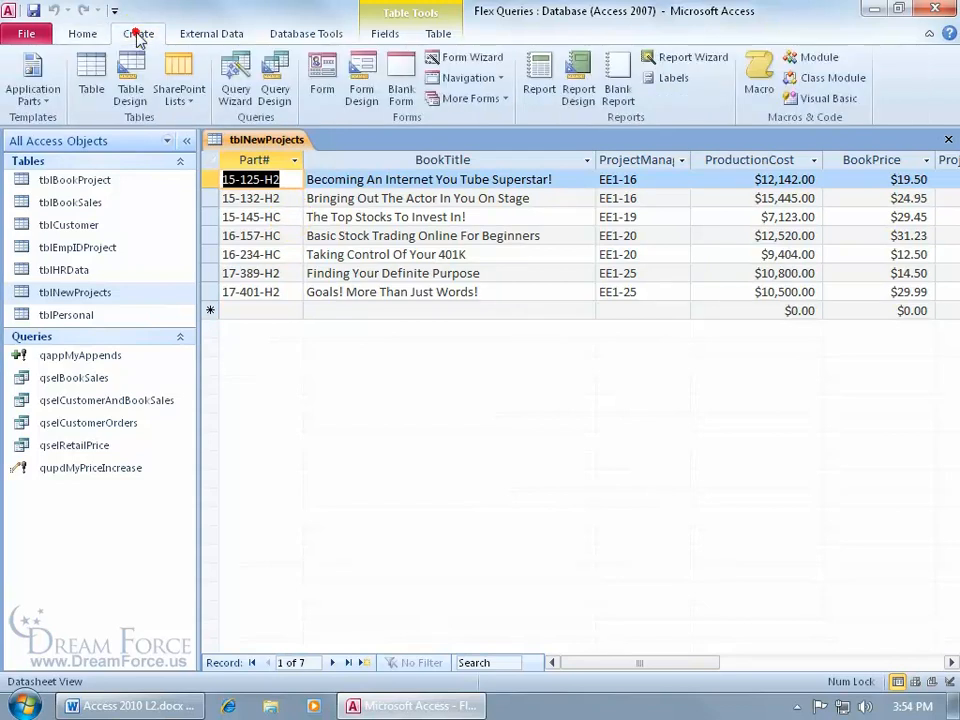
left_click(282, 98)
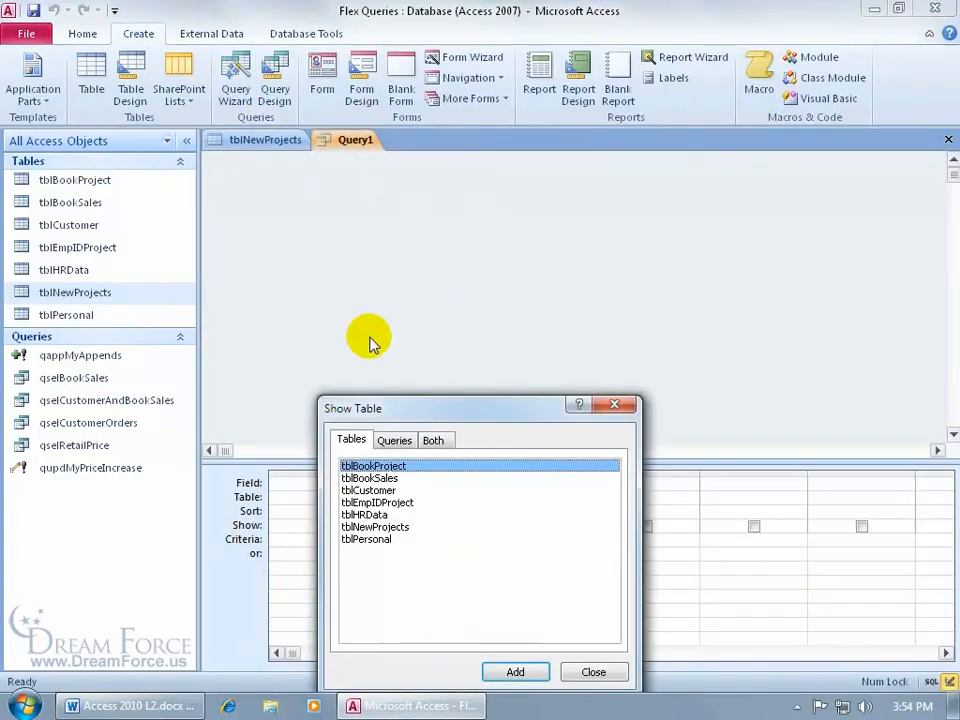
left_click_drag(429, 407, 435, 285)
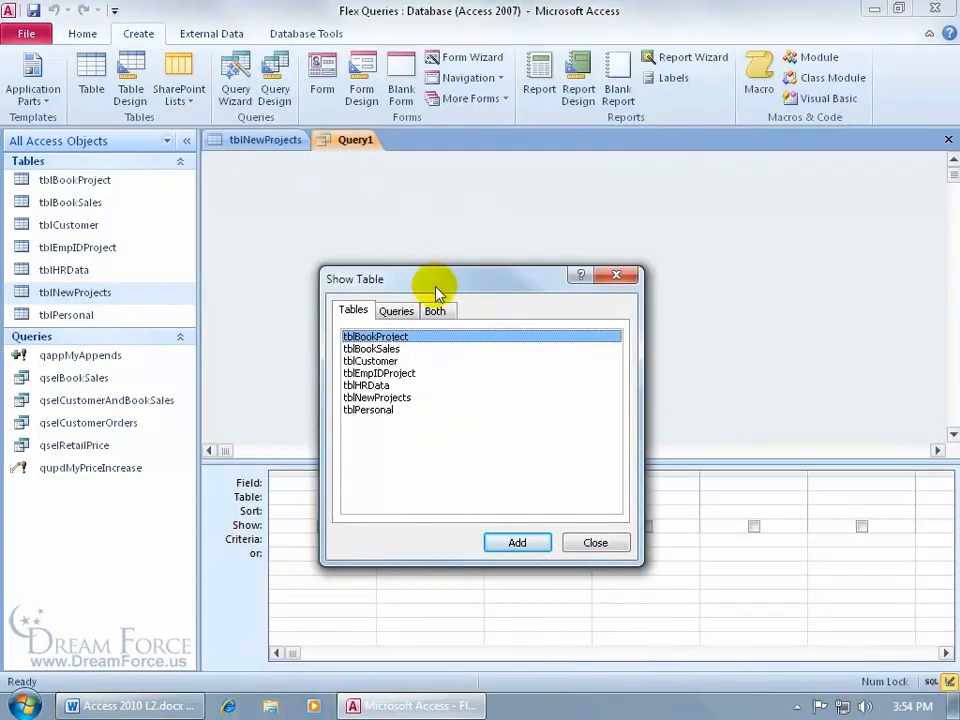
double_click(394, 398)
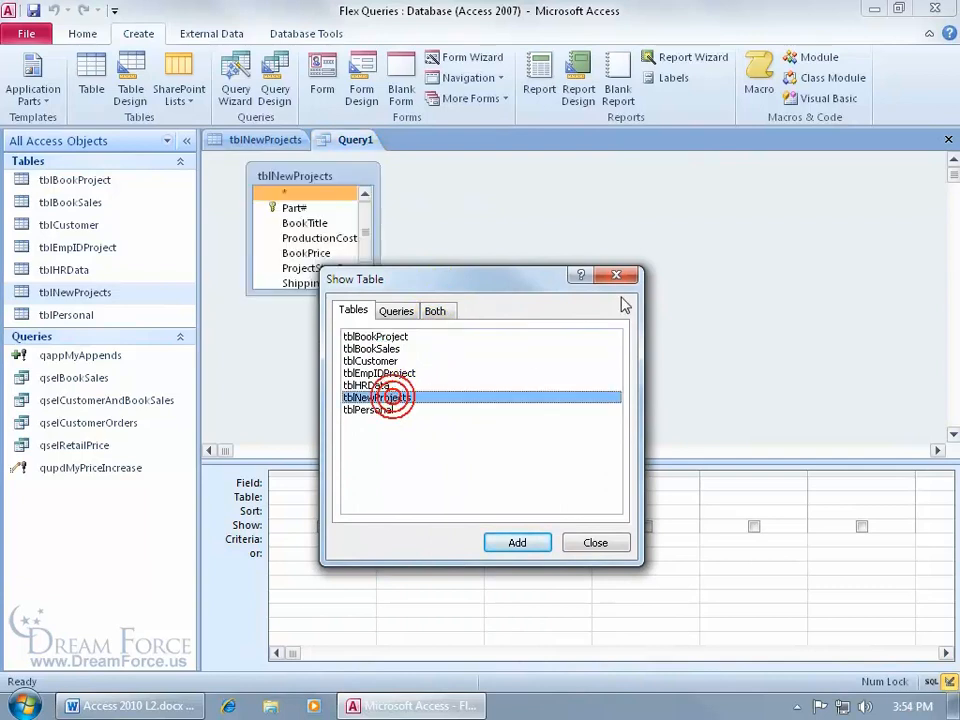
left_click(616, 276)
left_click_drag(343, 293, 340, 327)
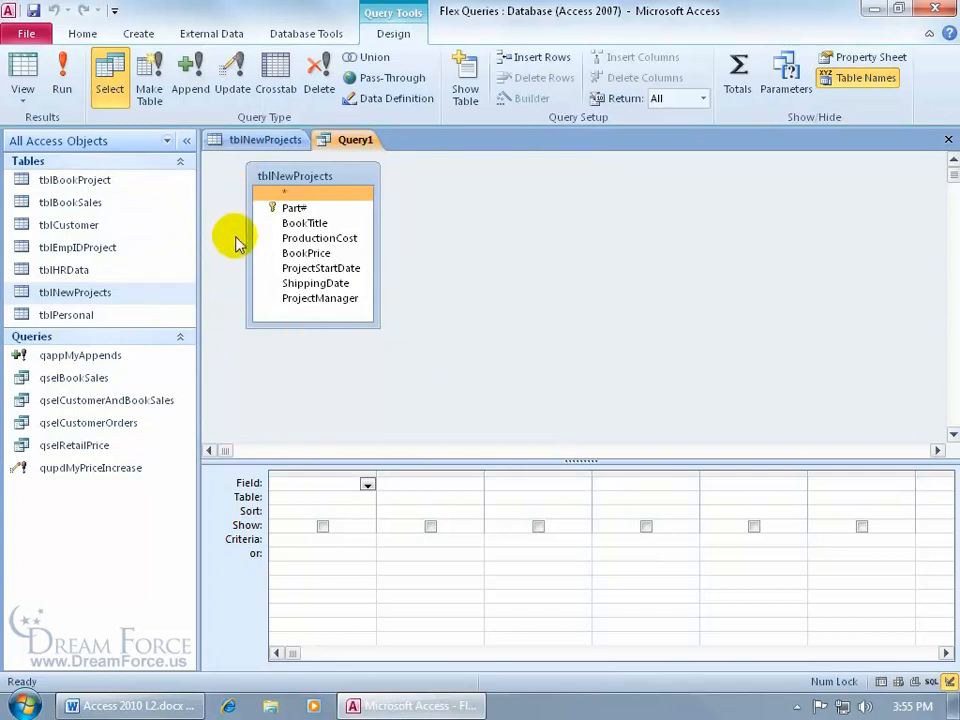
- Add the Part# field to the query with the criterion 15* and preview the matching records in Datasheet view
double_click(293, 210)
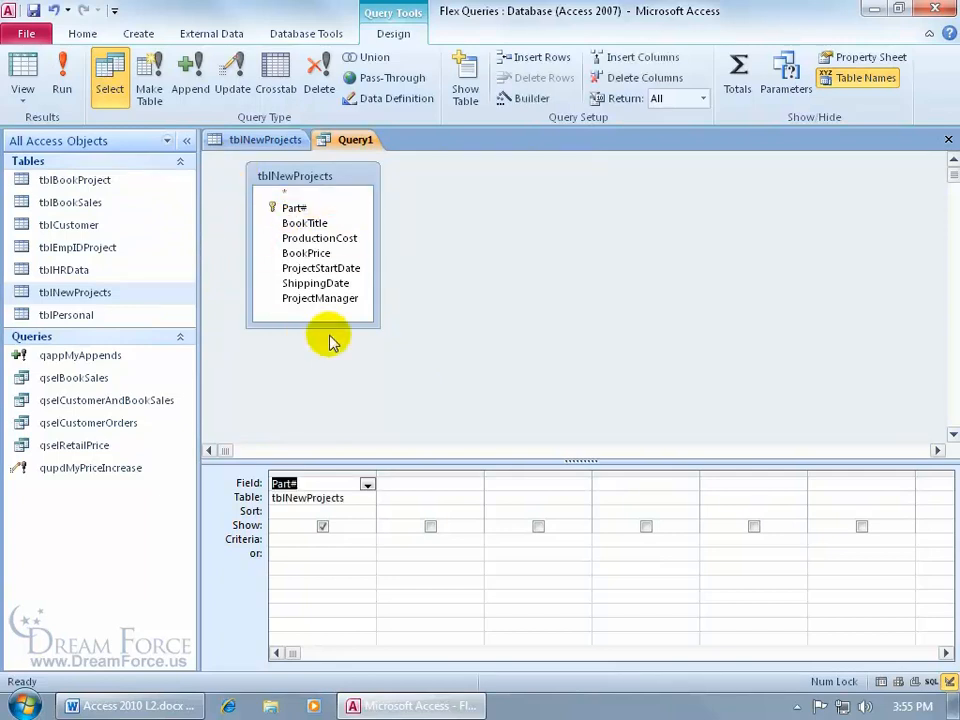
left_click(302, 540)
type("15*")
key("Tab")
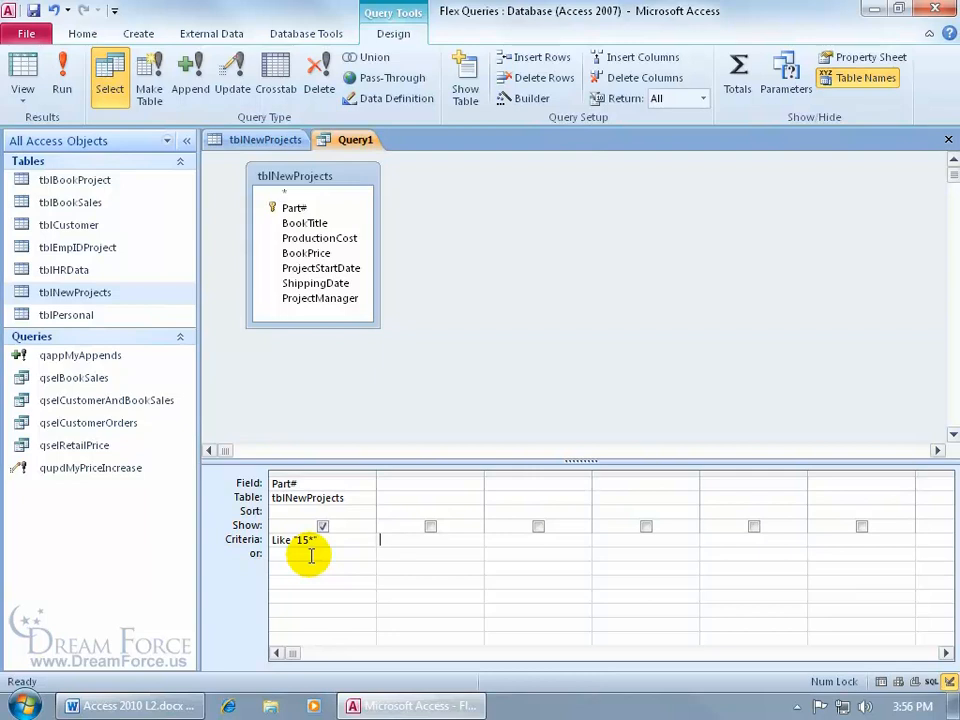
left_click(21, 70)
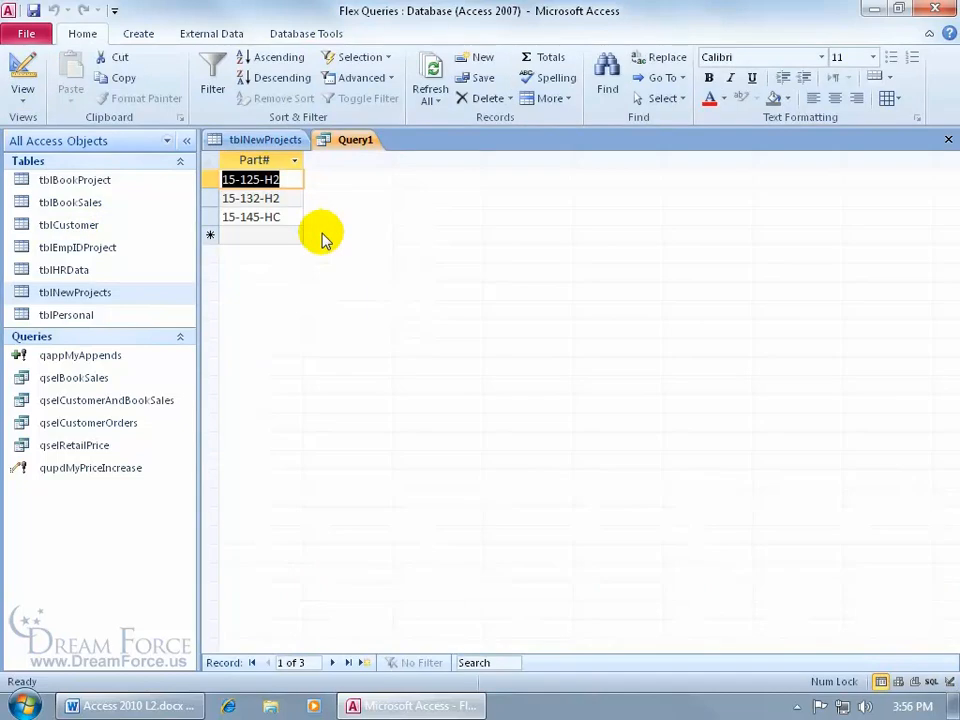
left_click(21, 70)
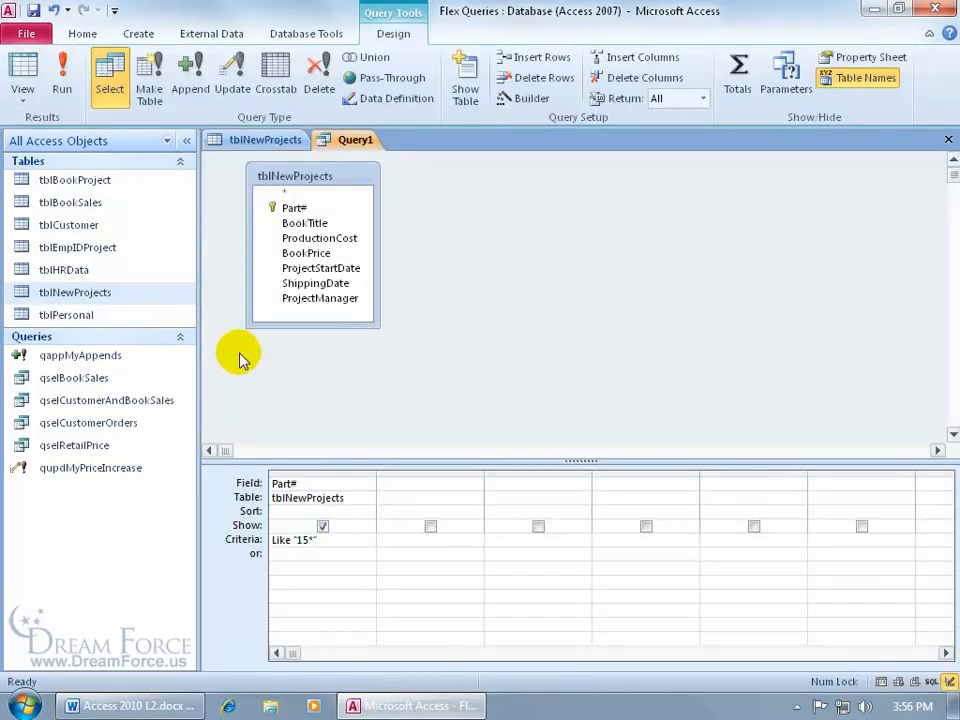
- Add all tblNewProjects fields (*) in the second query column and, after a test run, hide the separate Part# column
left_click_drag(302, 194, 425, 483)
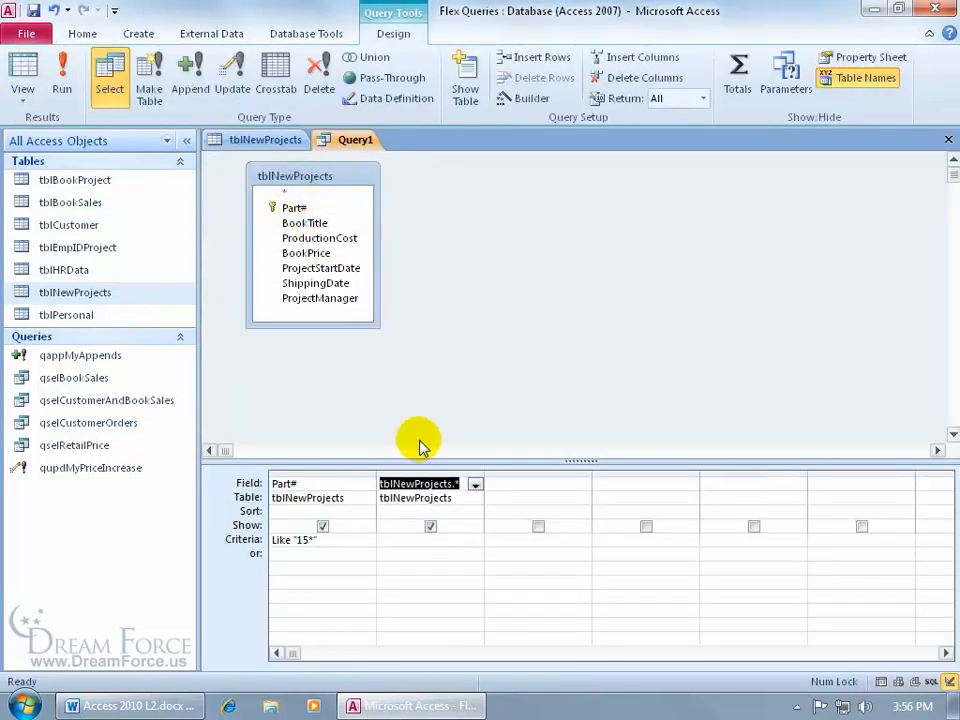
left_click(61, 75)
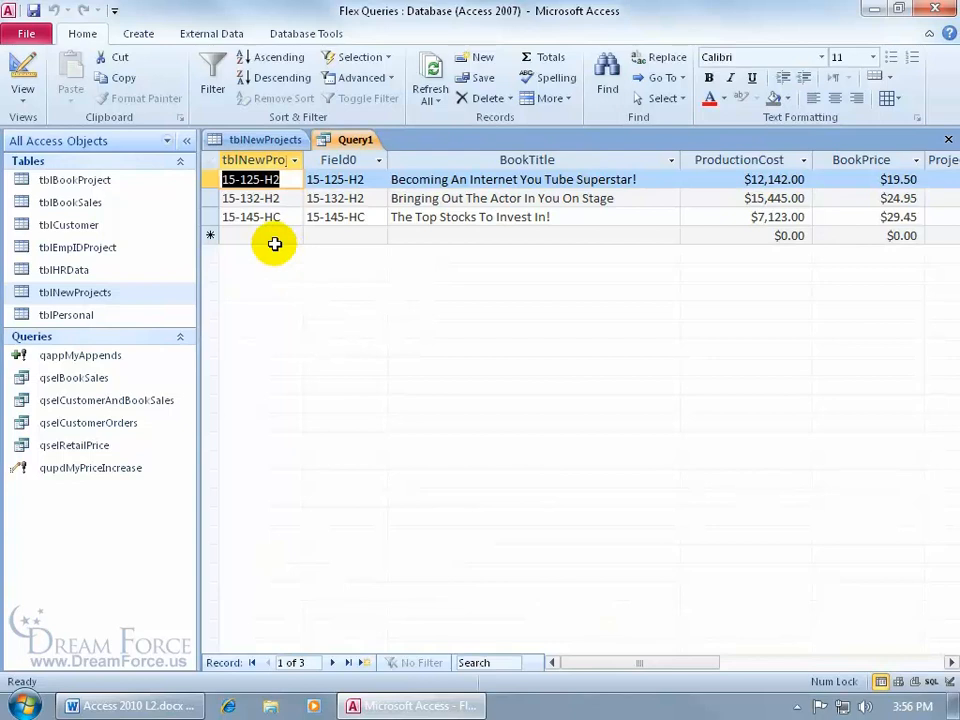
left_click(22, 68)
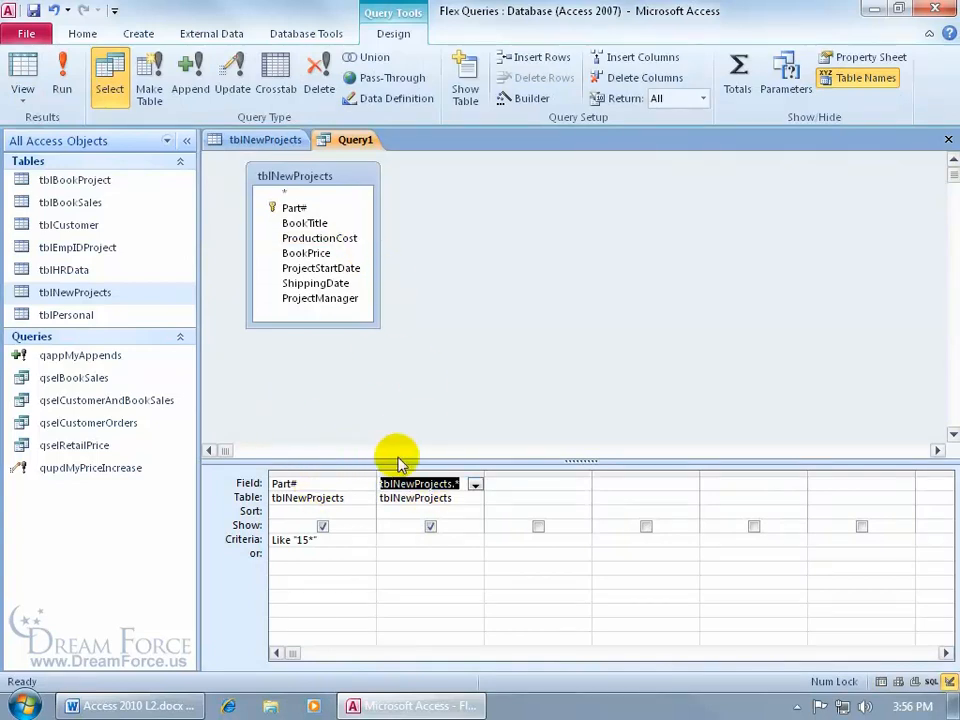
left_click(322, 526)
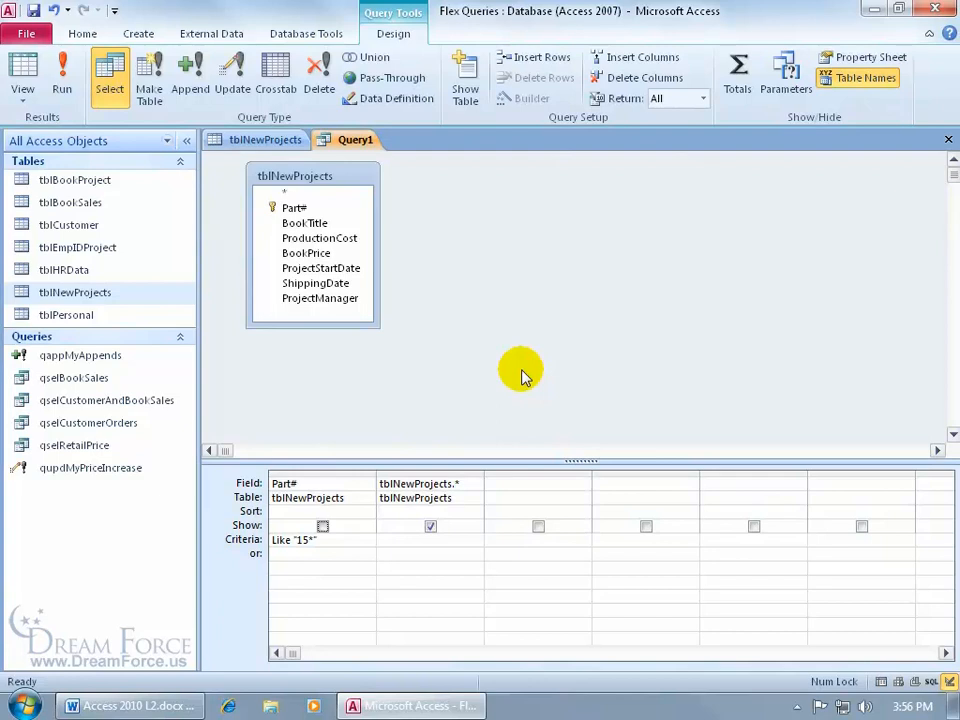
- Preview the new query as a Delete query in Datasheet view and close it without saving its design
left_click(322, 97)
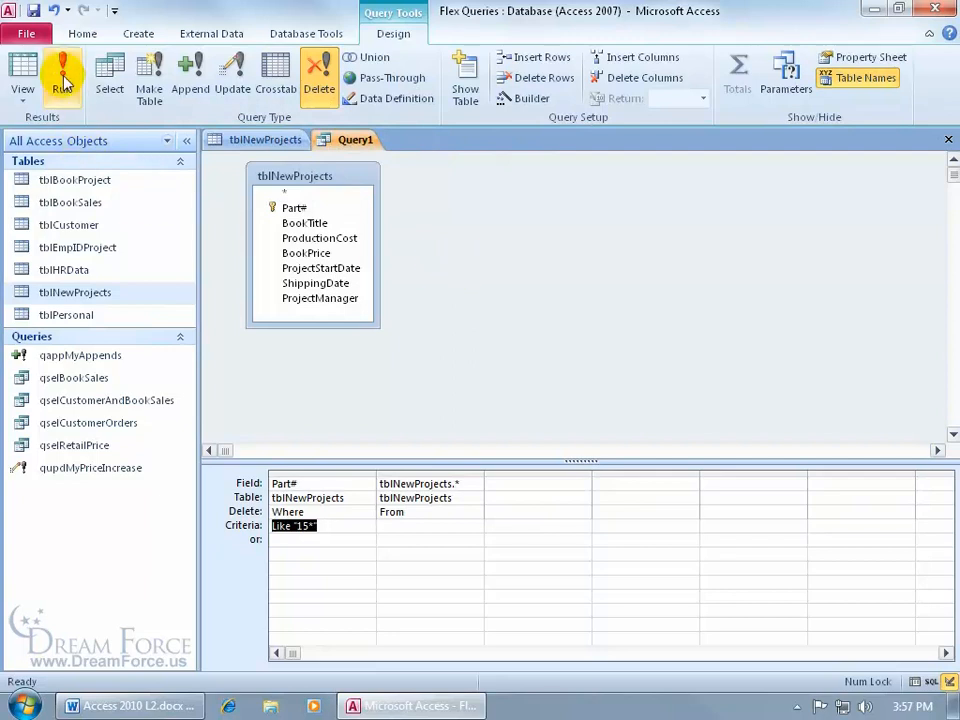
left_click(24, 70)
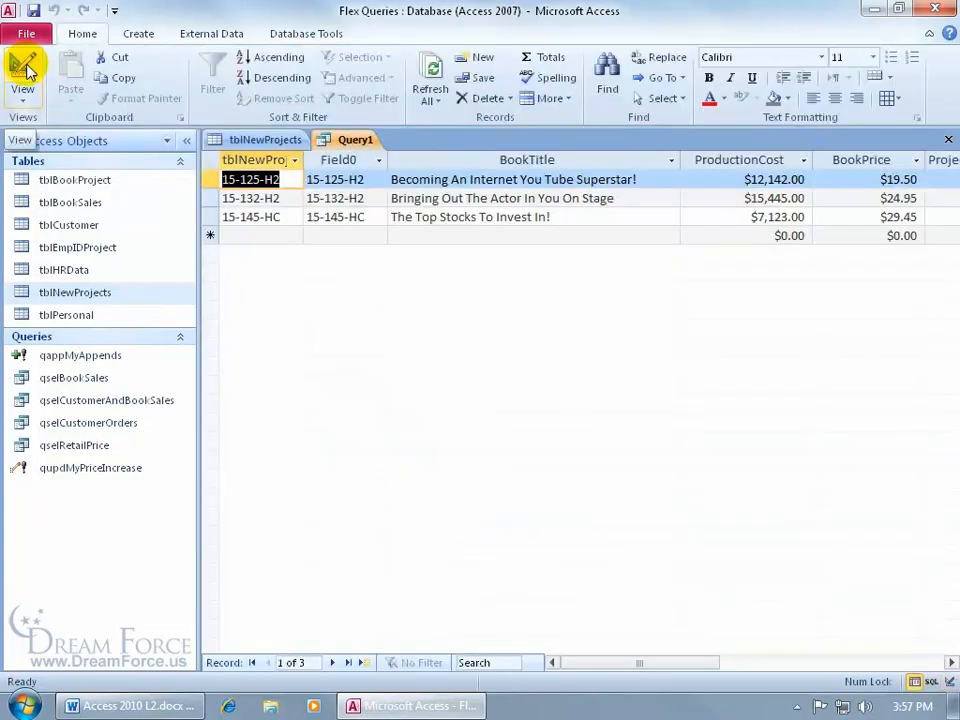
left_click(24, 70)
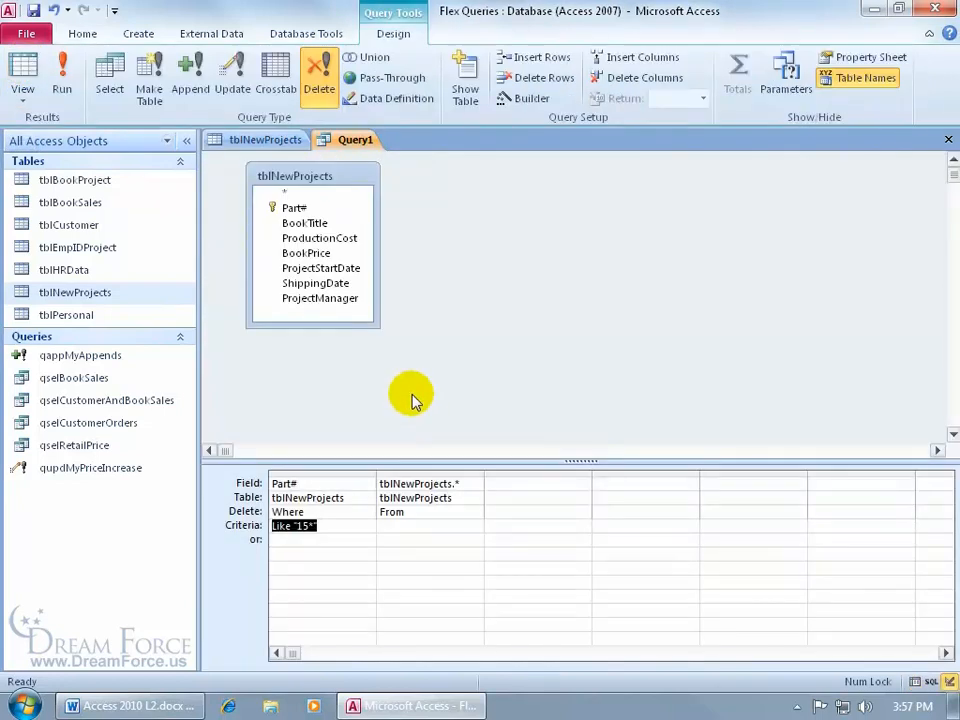
left_click(947, 139)
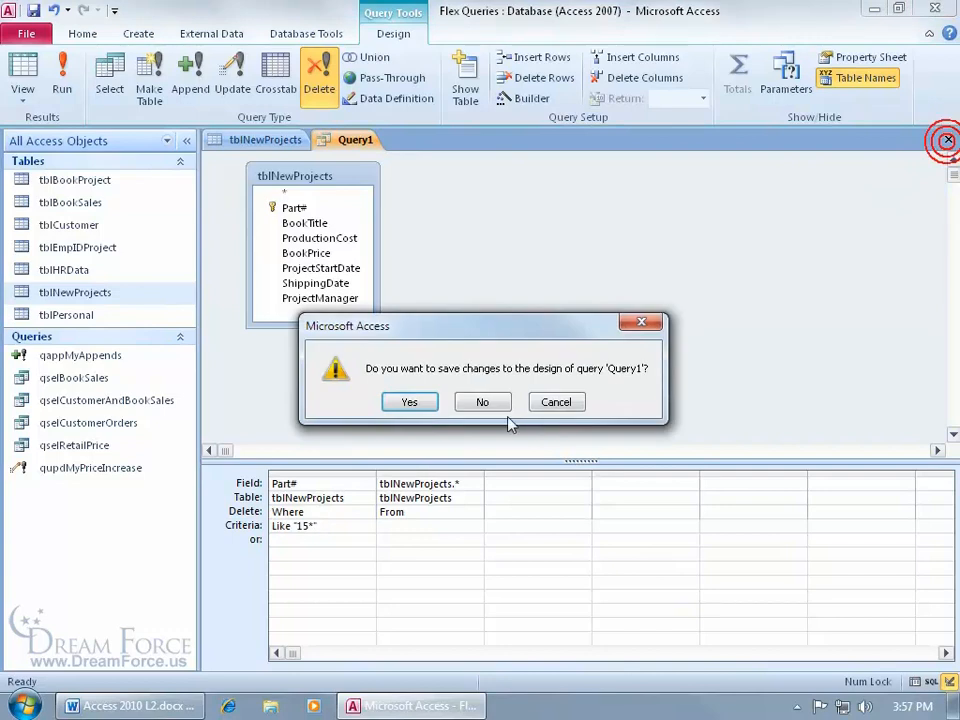
left_click(484, 400)
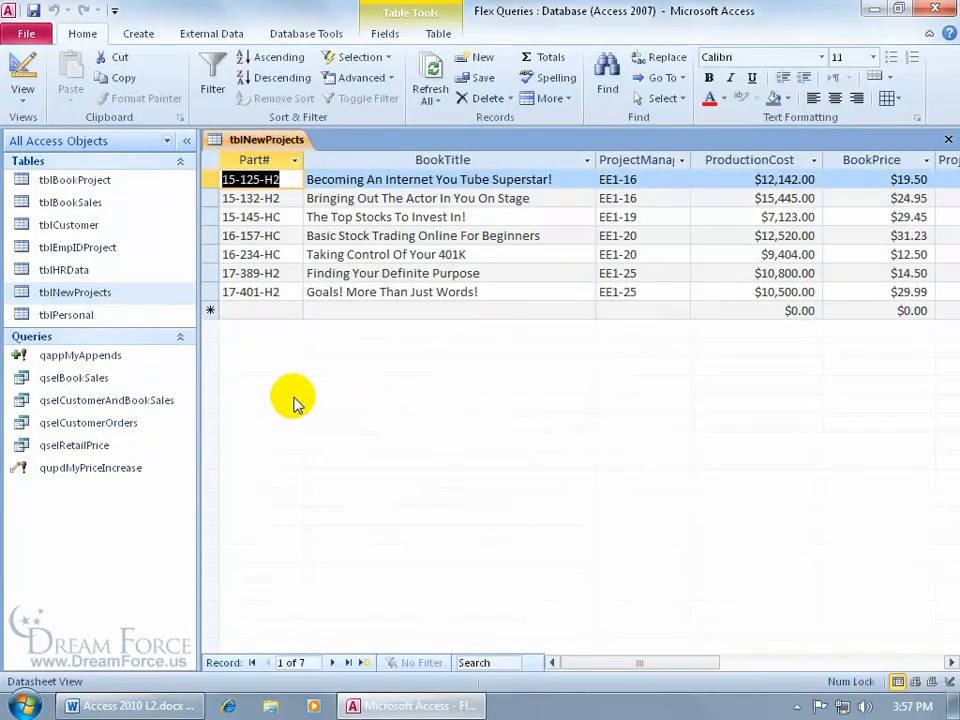
- Convert the qappMyAppends query to a Delete query in Design view and run it, confirming the row deletion
right_click(123, 362)
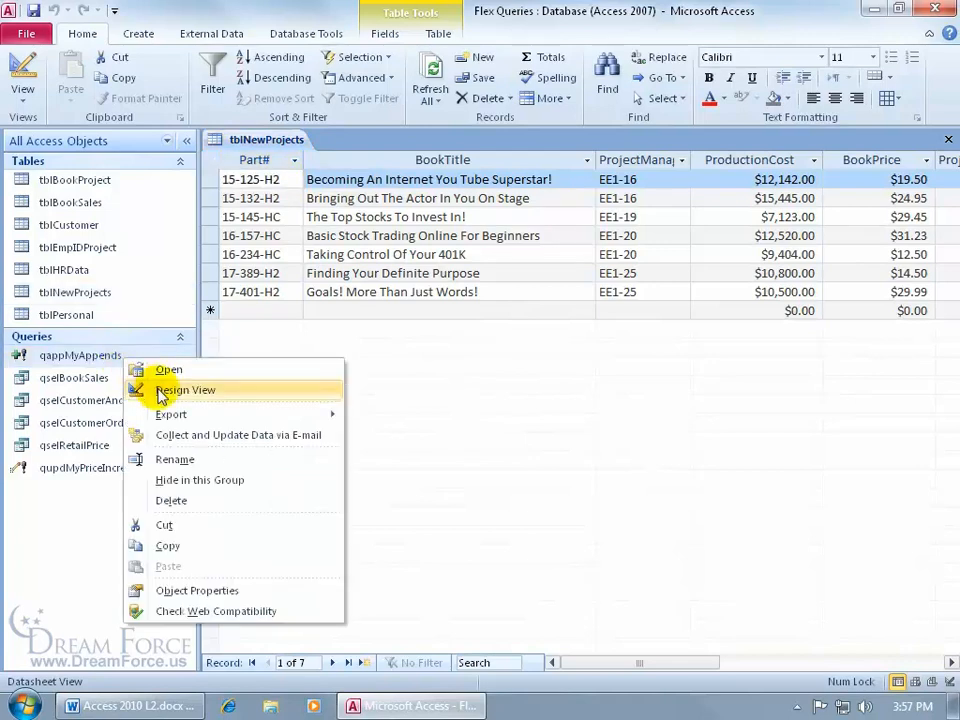
left_click(162, 390)
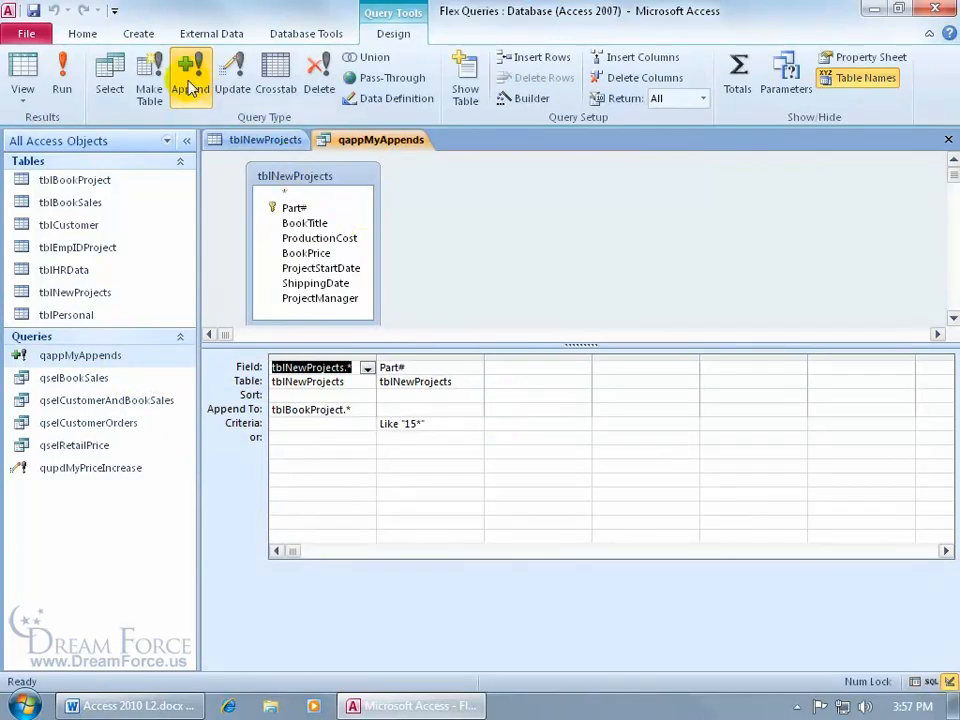
left_click(322, 90)
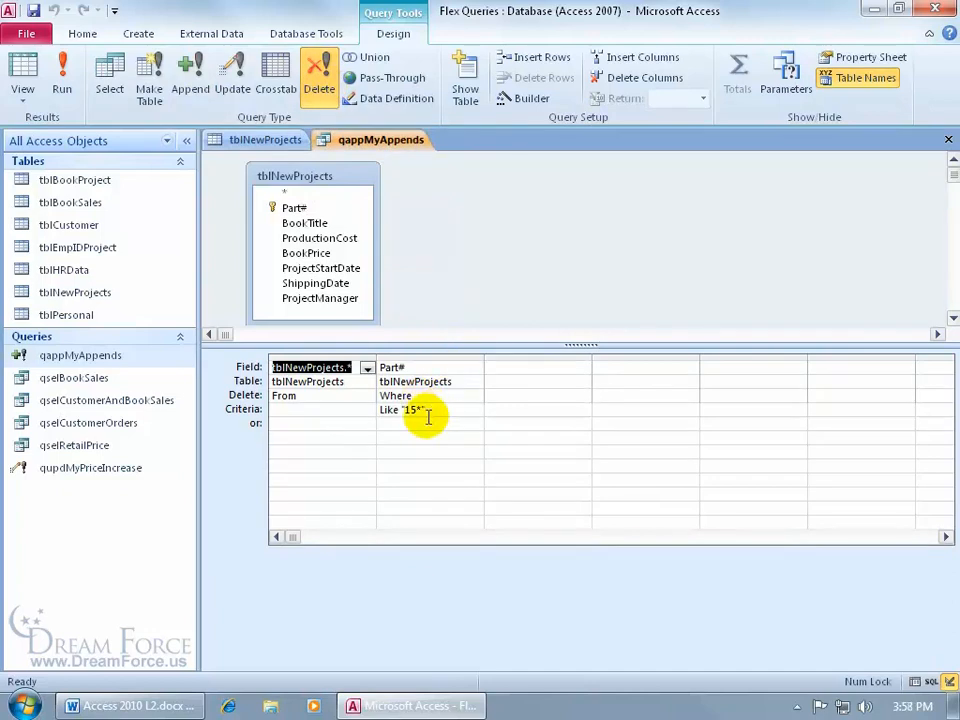
left_click(62, 68)
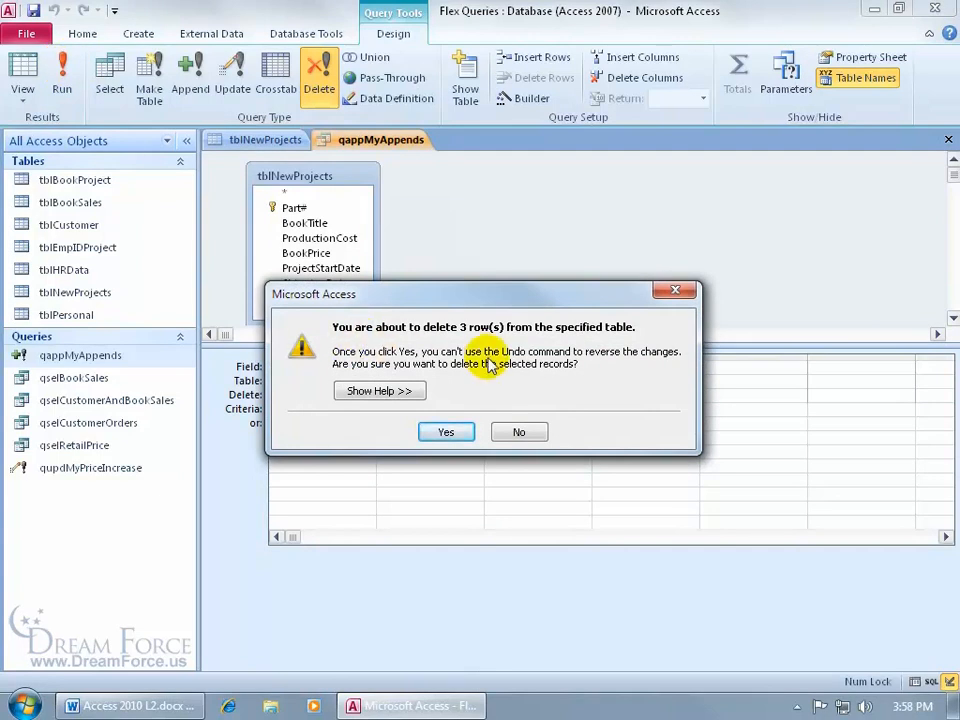
left_click(452, 431)
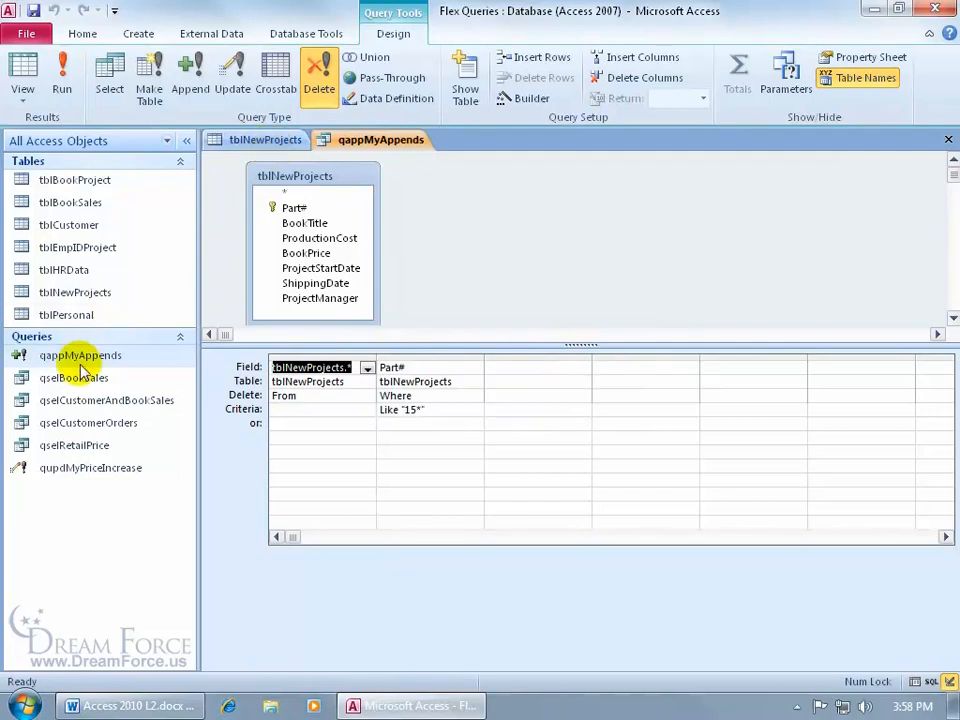
- Save the converted query object as a new query named qdelMyAppends and return to its design
left_click(25, 33)
left_click(52, 89)
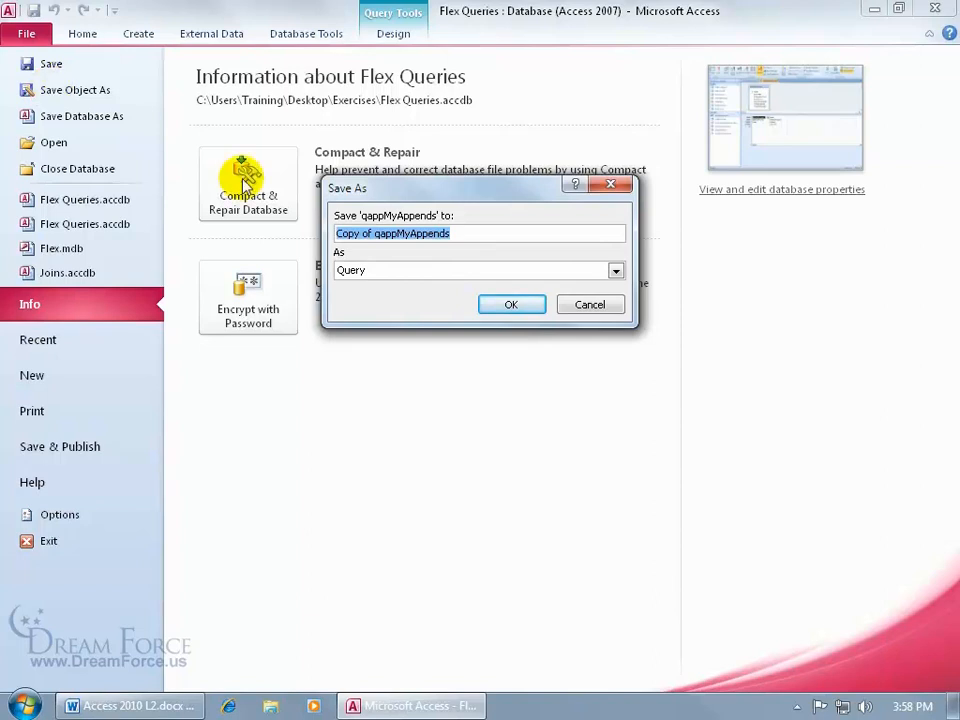
left_click(387, 234)
left_click_drag(394, 233, 317, 236)
key("Delete")
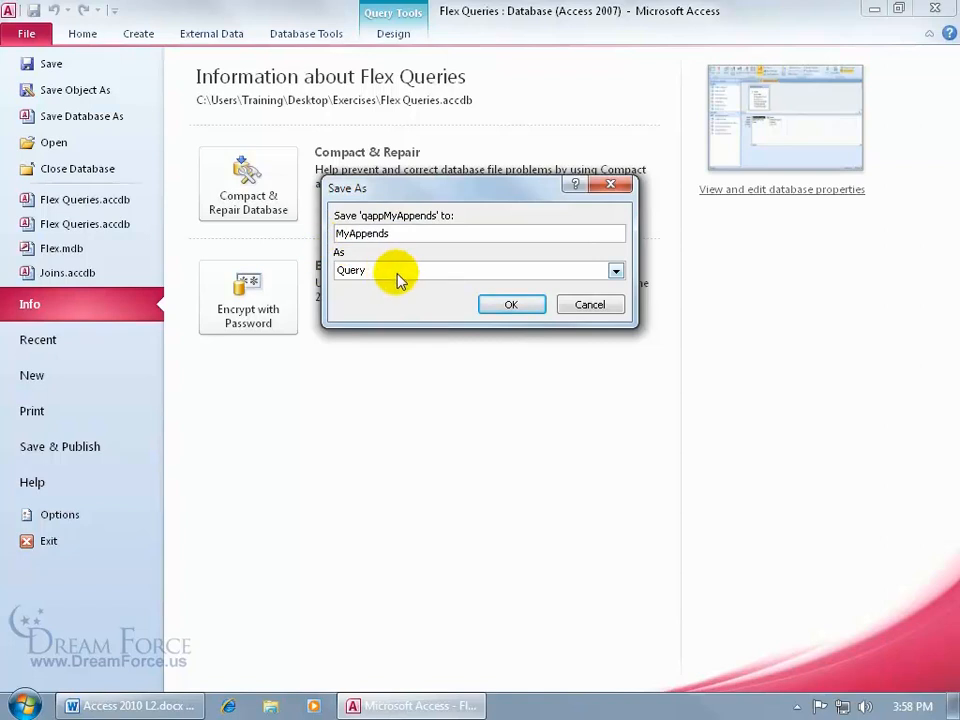
type("qdel")
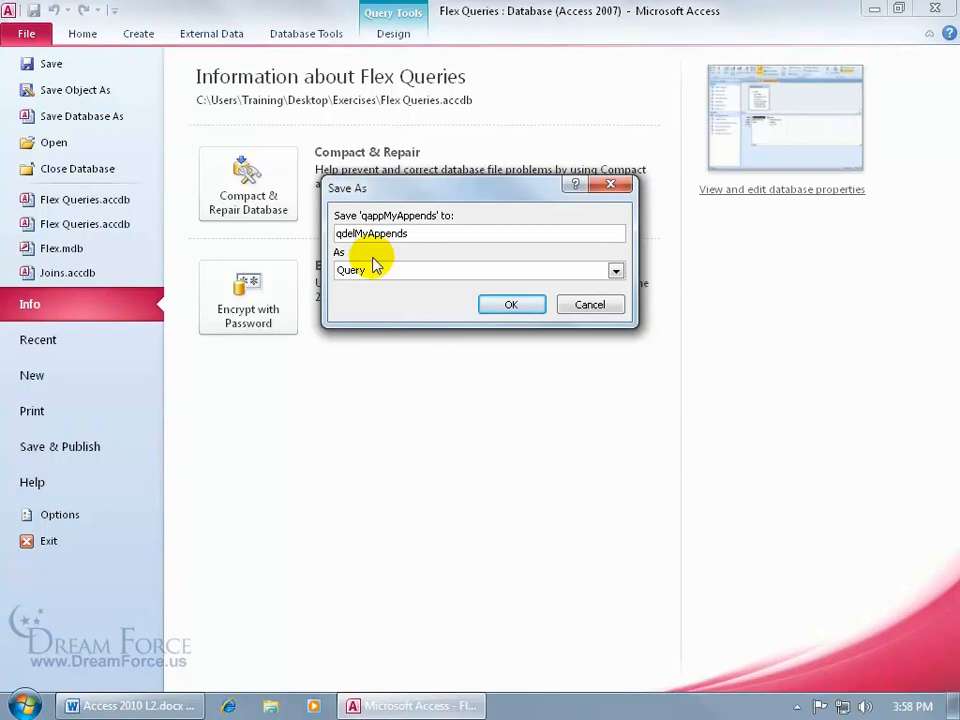
left_click(511, 306)
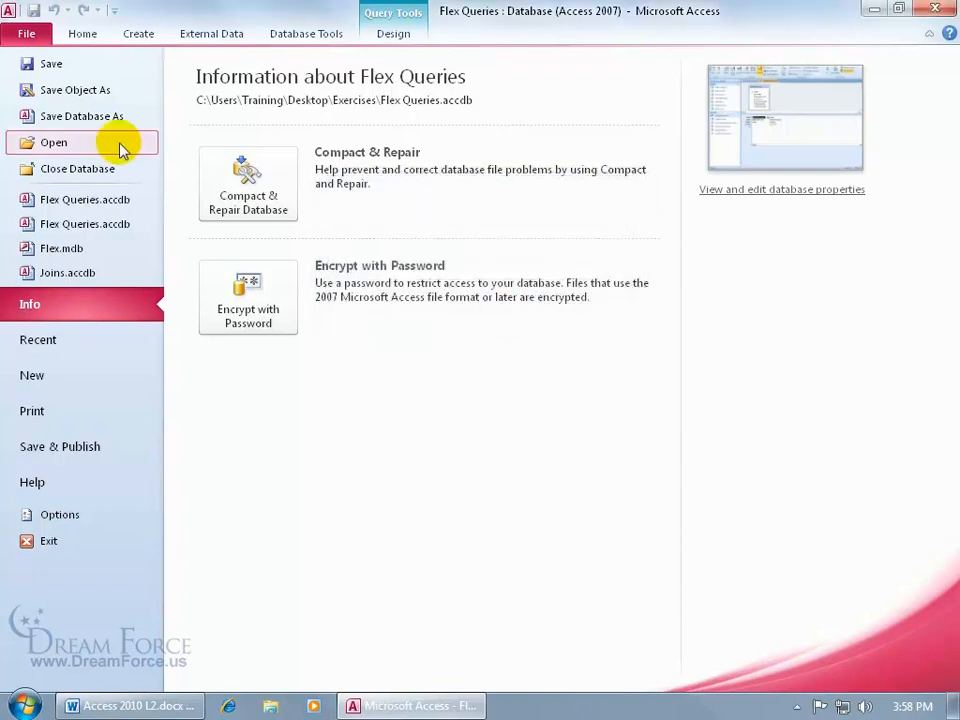
left_click(28, 36)
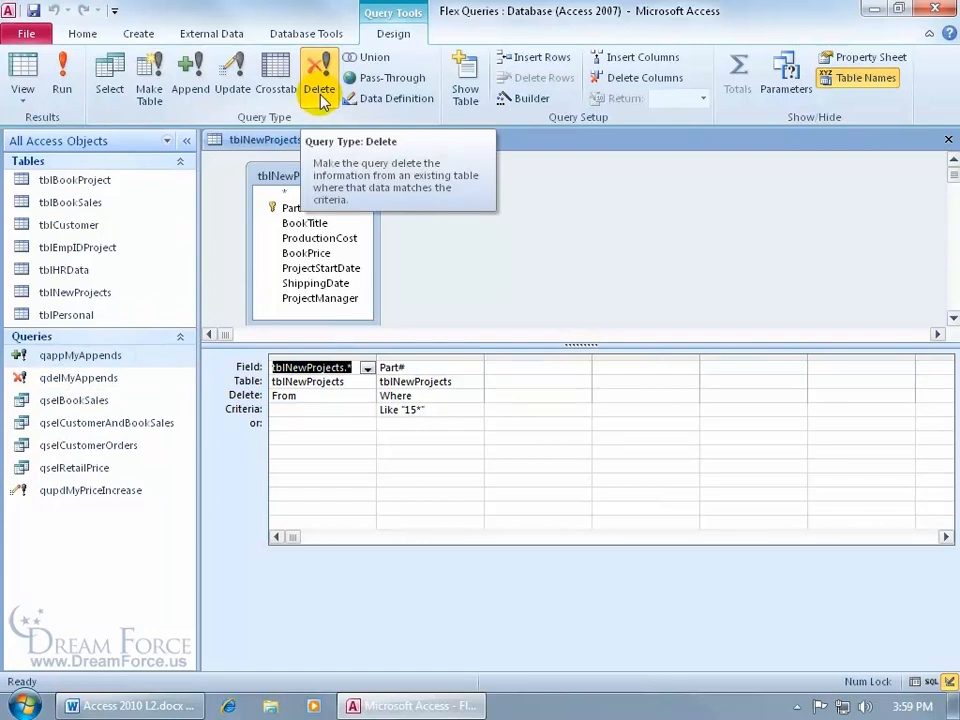
- Close the query design and refresh the tblNewProjects datasheet to clear the deleted rows
left_click(948, 139)
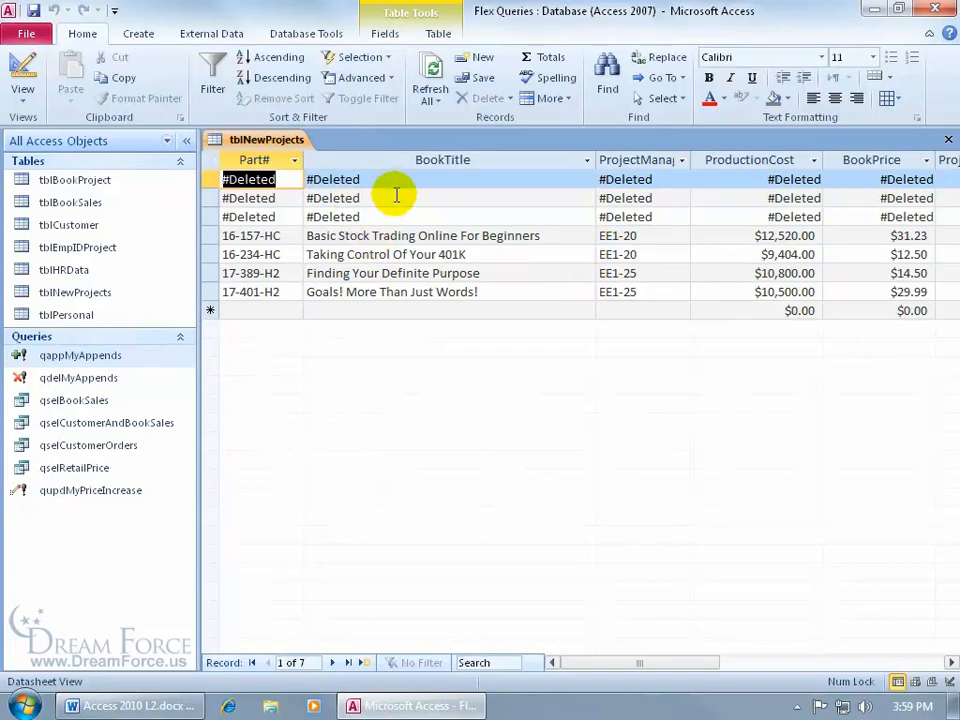
left_click(432, 75)
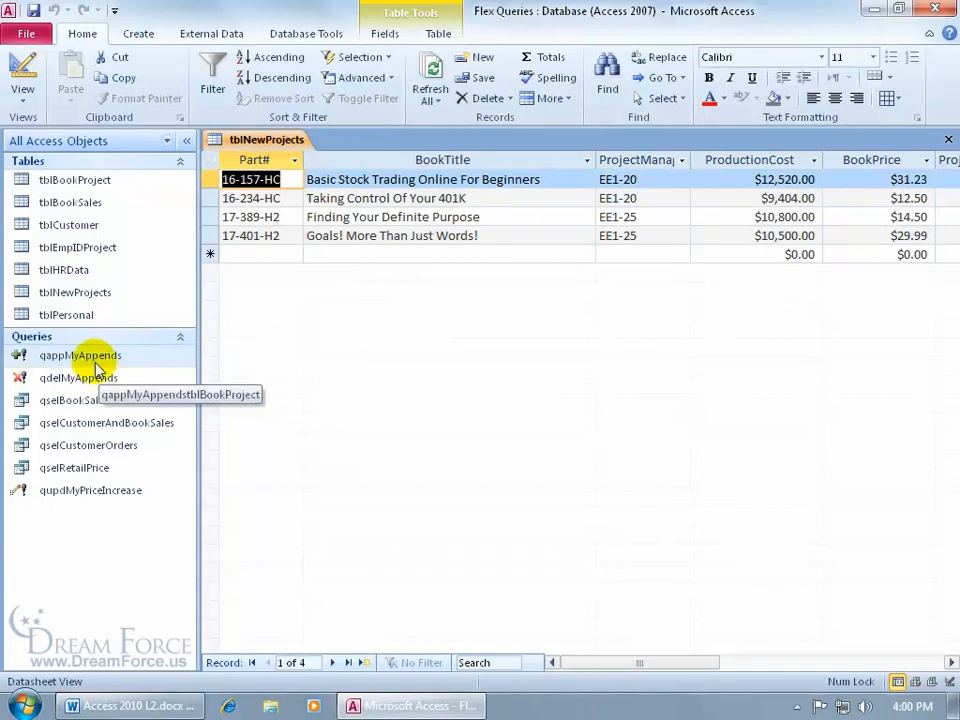
- Open the saved qdelMyAppends query in Design view
right_click(88, 385)
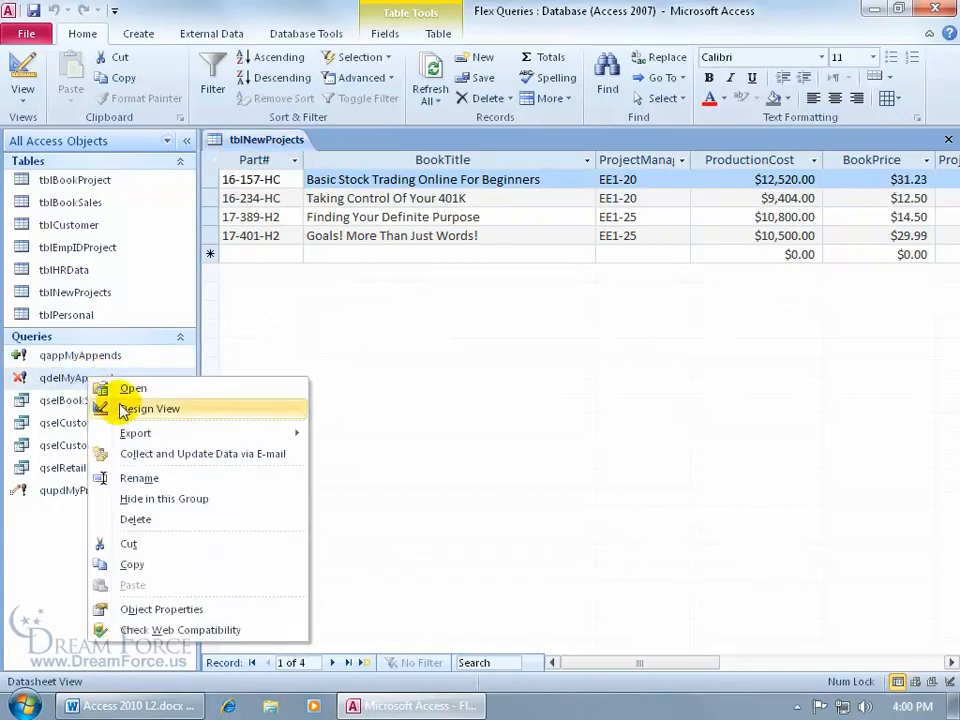
left_click(128, 405)
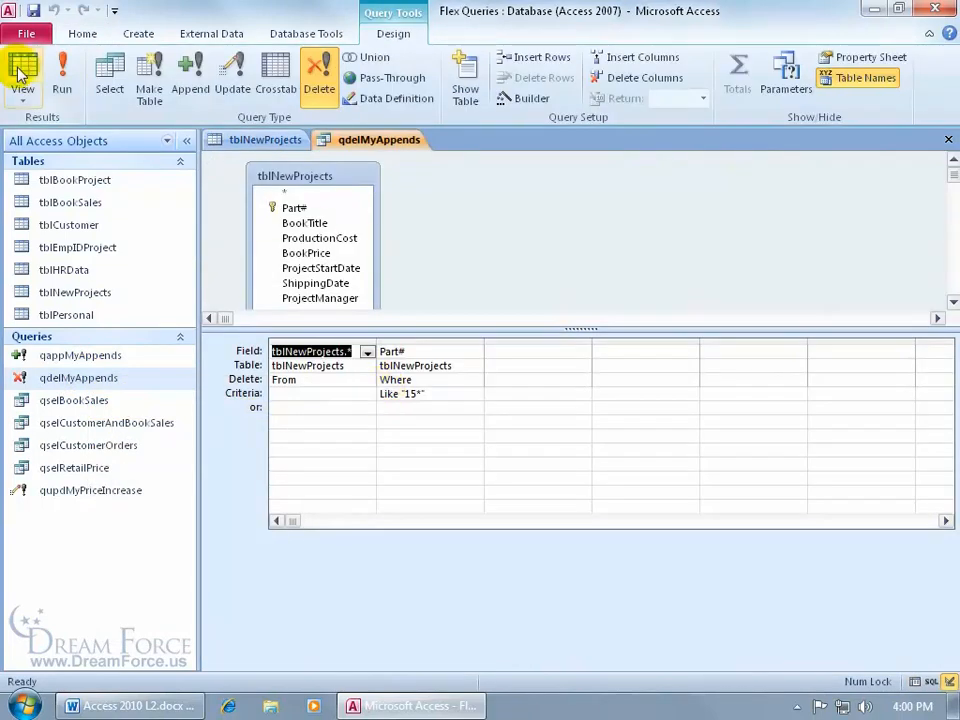